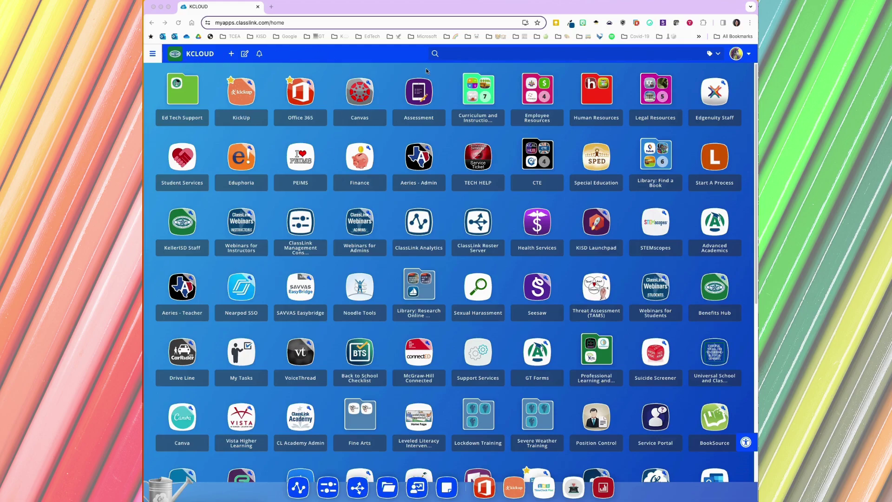
Find the Canva app in ClassLink by searching the dashboard for 'canva'.
click(466, 55)
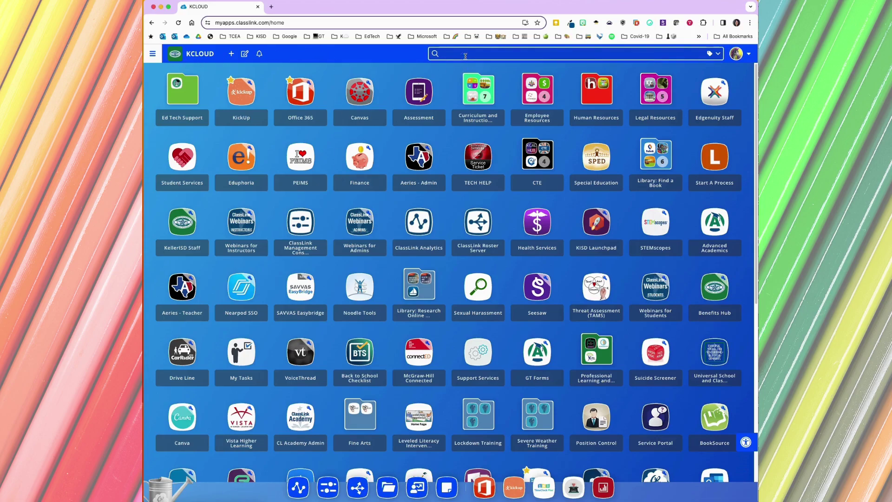
text(canva)
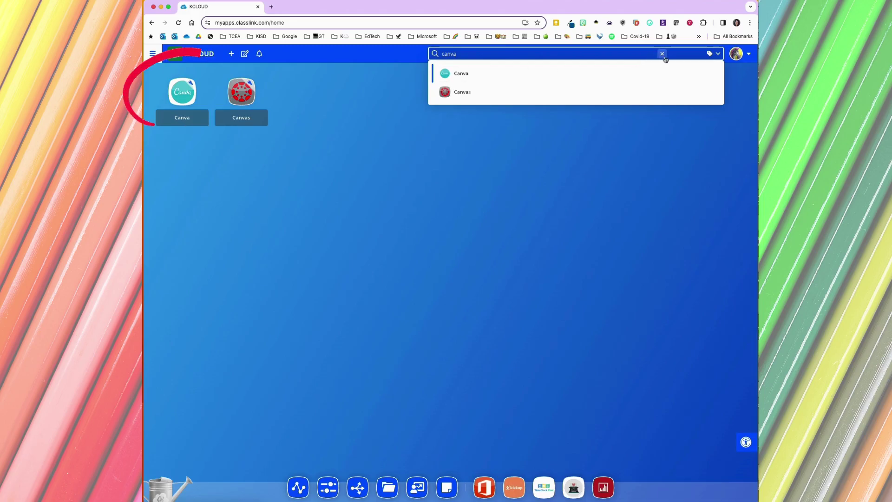
click(663, 54)
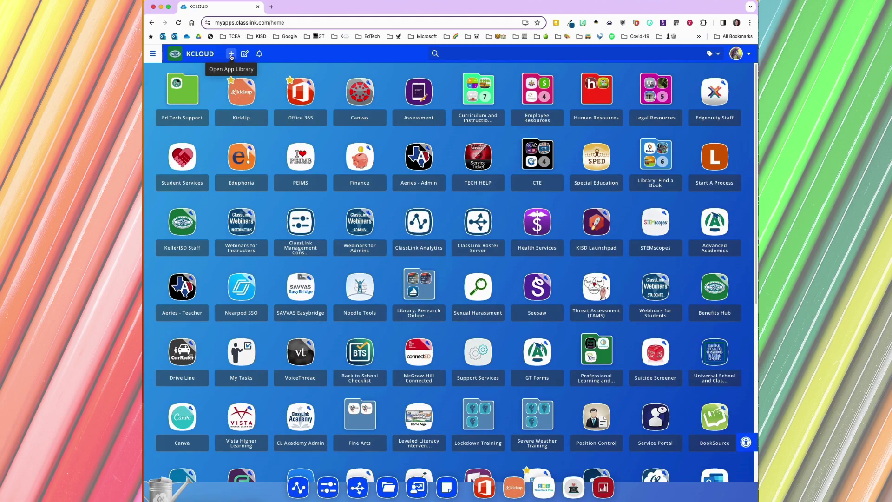
click(231, 55)
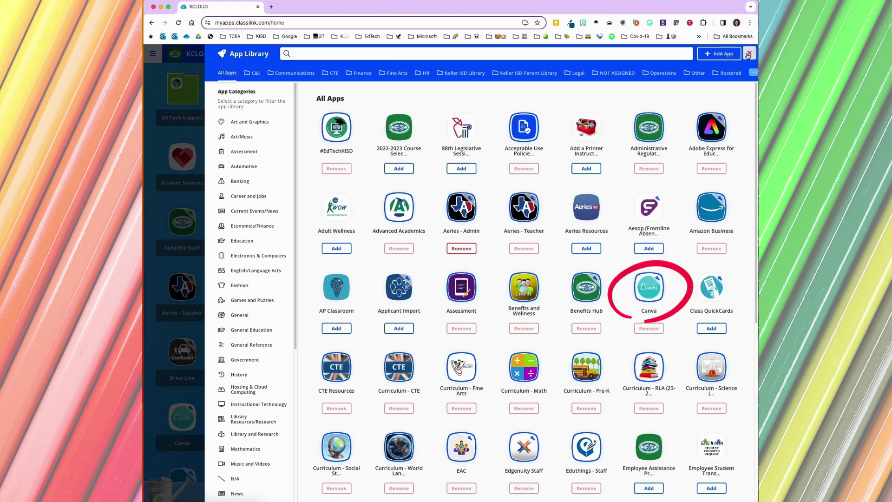
click(750, 53)
click(473, 51)
text(canva.com)
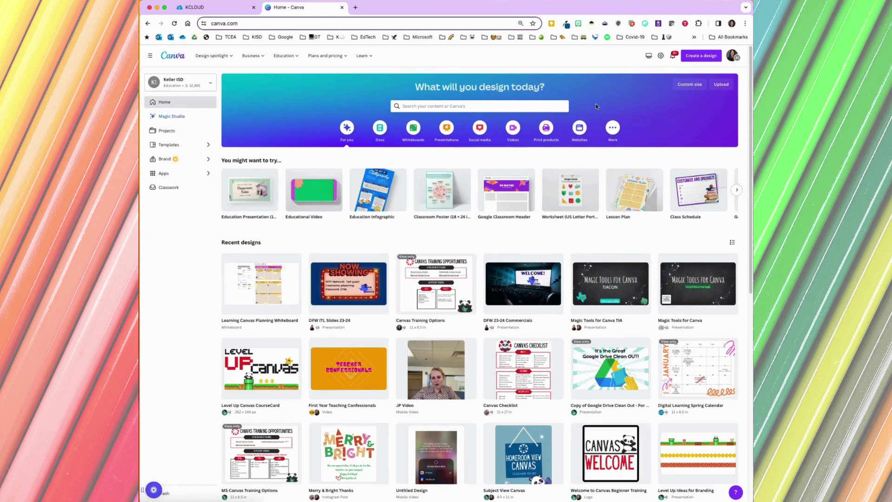
Show Canva's Whiteboards designs and browse through the whiteboard template rows.
click(414, 132)
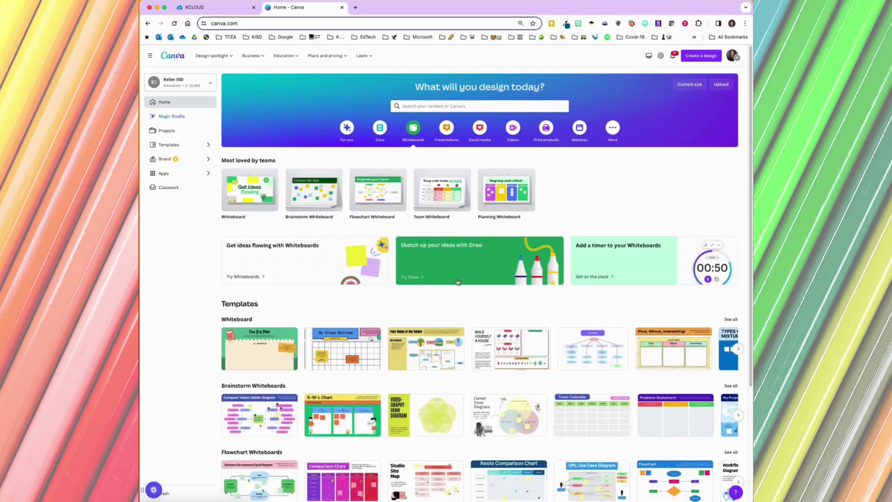
scroll(570, 301, down, 2)
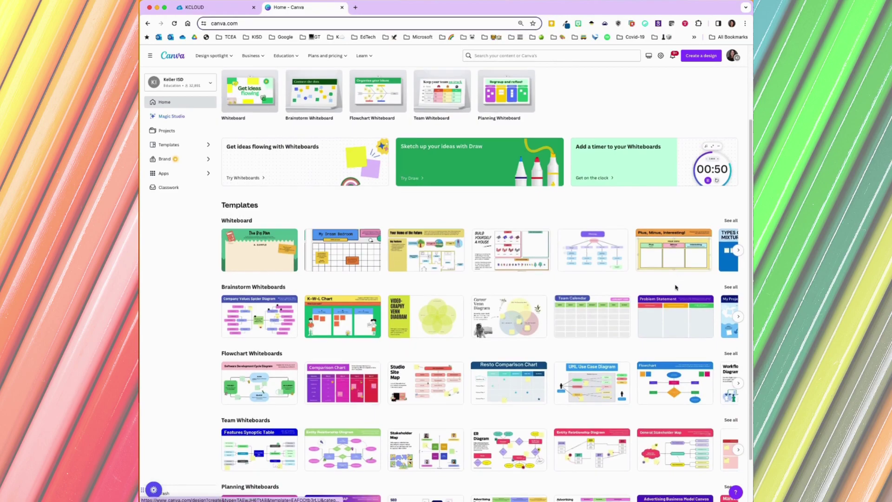
scroll(676, 287, down, 1)
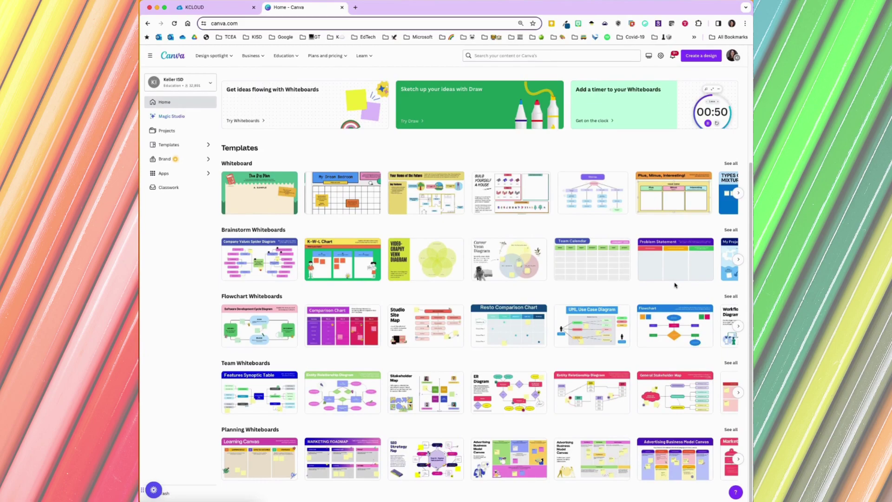
scroll(675, 285, up, 1)
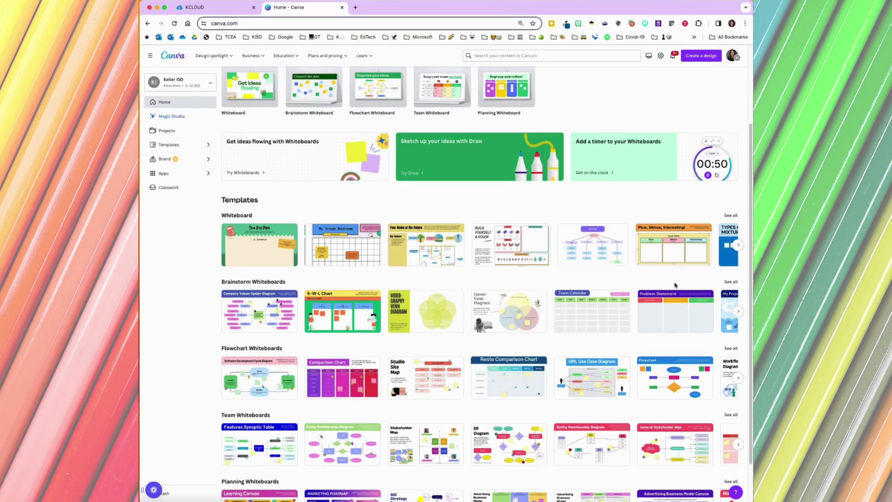
scroll(675, 285, up, 1)
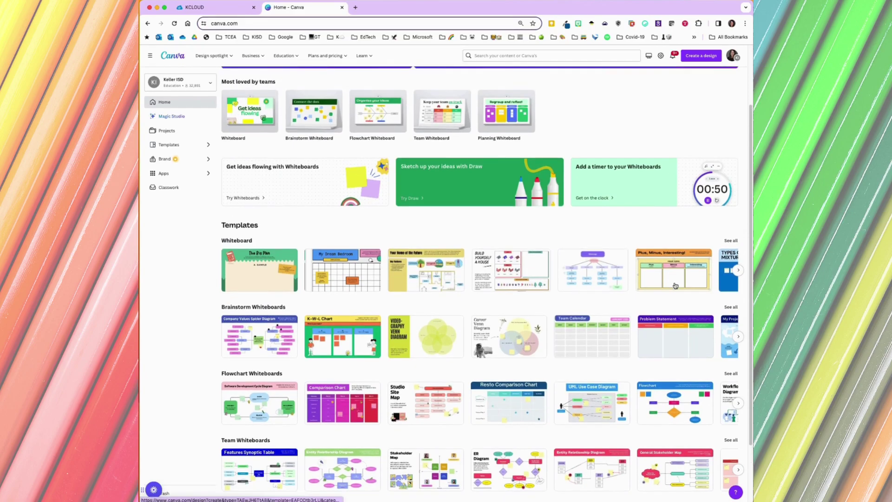
click(738, 270)
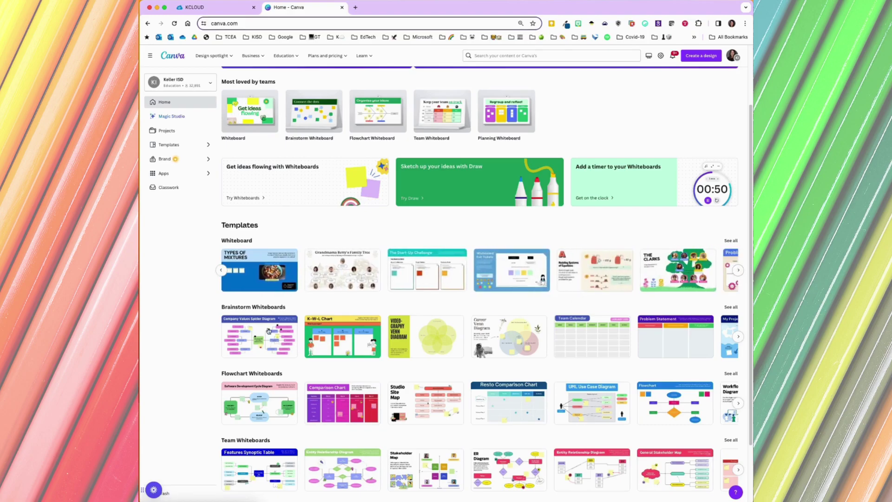
scroll(286, 320, down, 3)
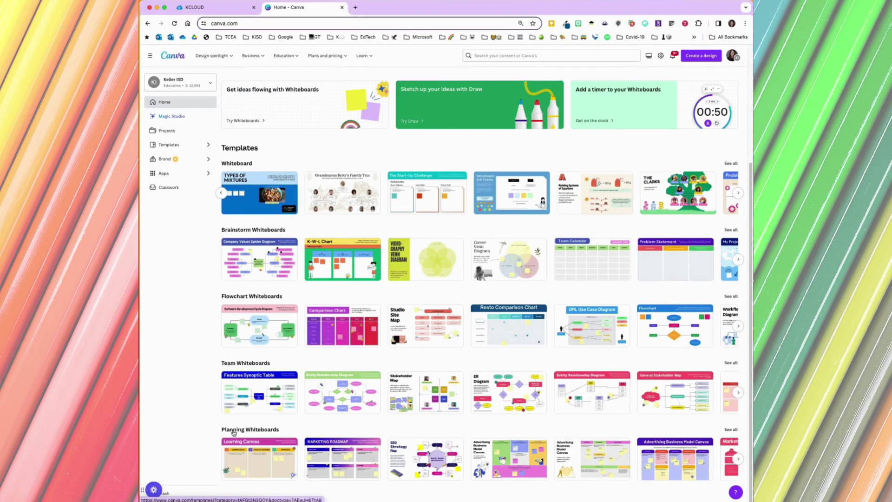
scroll(383, 346, up, 2)
scroll(382, 347, up, 4)
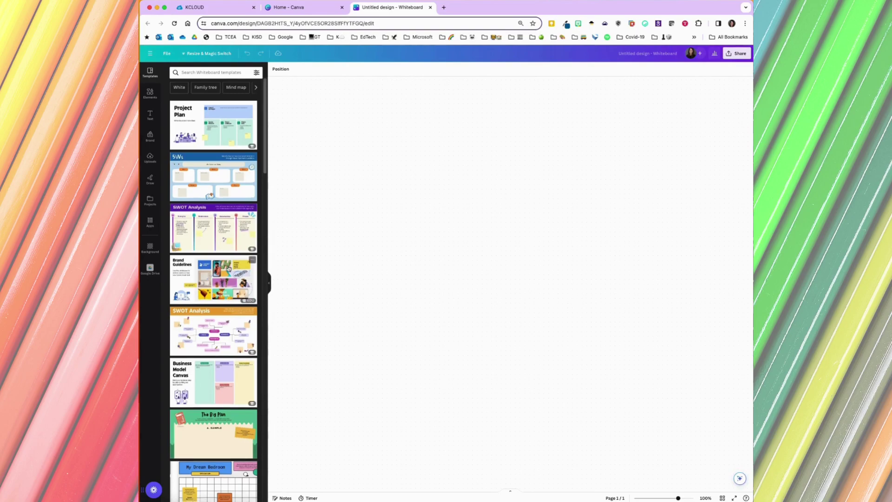
scroll(229, 269, down, 6)
drag(264, 198, 263, 126)
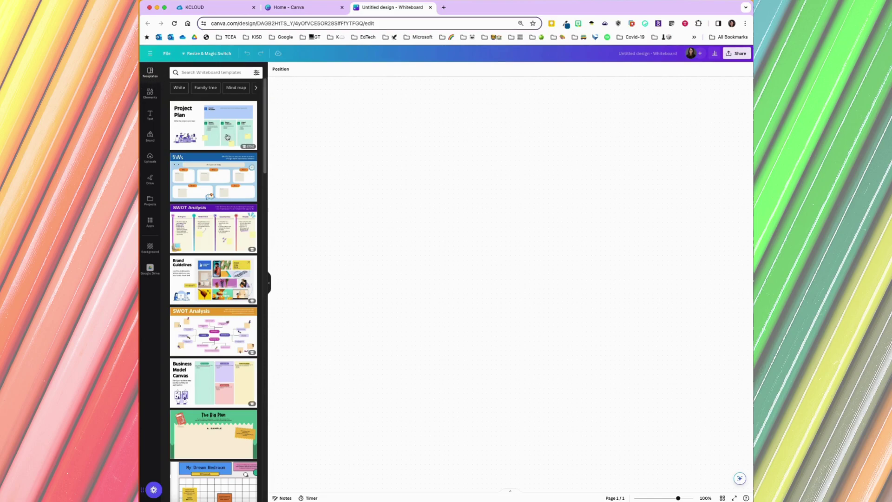
scroll(231, 182, down, 2)
scroll(232, 182, down, 5)
scroll(231, 181, down, 5)
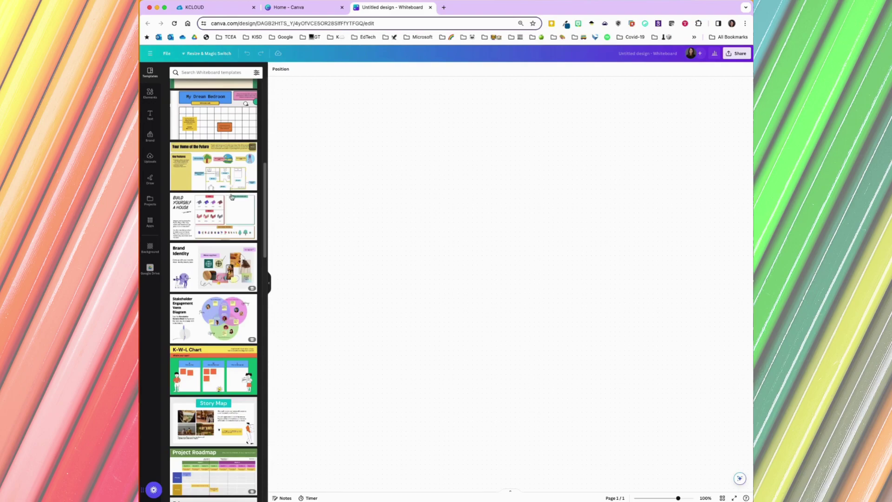
scroll(234, 203, down, 5)
scroll(237, 238, down, 5)
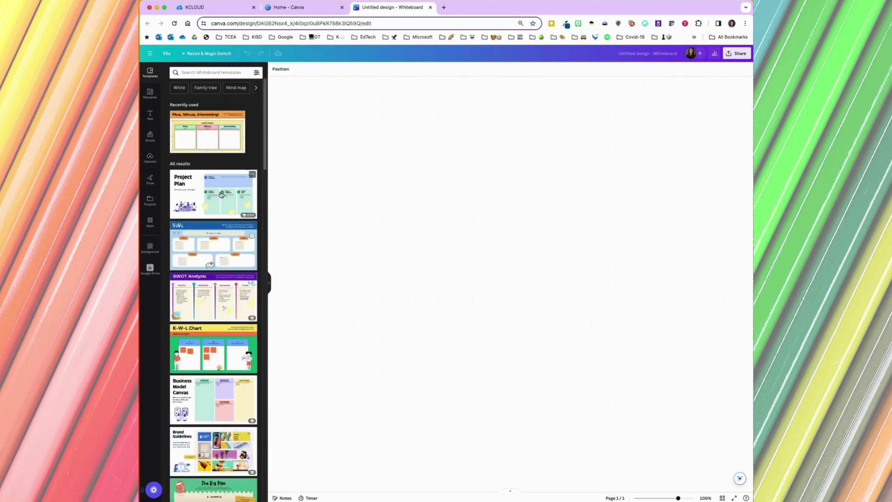
scroll(222, 194, down, 4)
scroll(222, 195, down, 7)
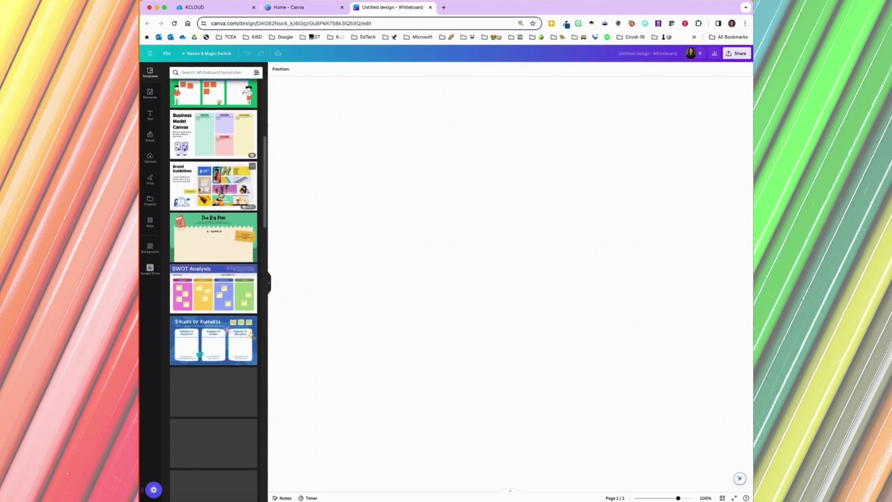
scroll(219, 191, up, 11)
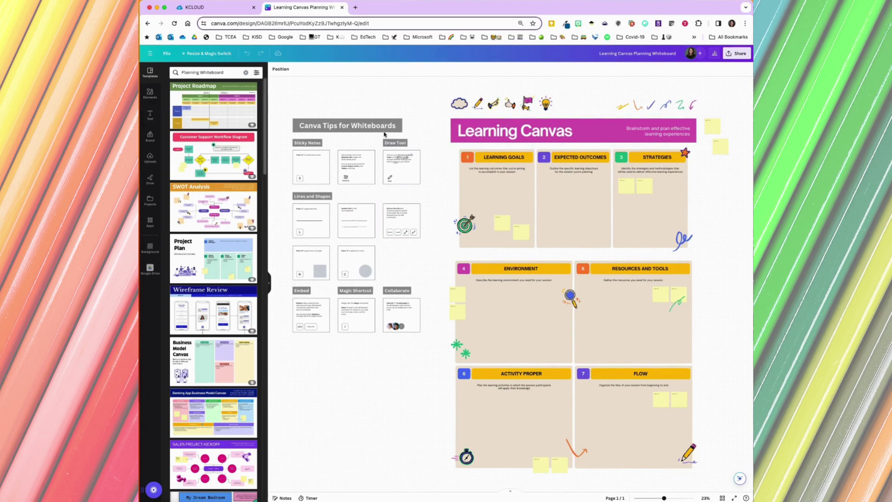
Zoom the Learning Canvas board to 50% and scroll to the Canva Tips for Whiteboards cards.
key(super+equal)
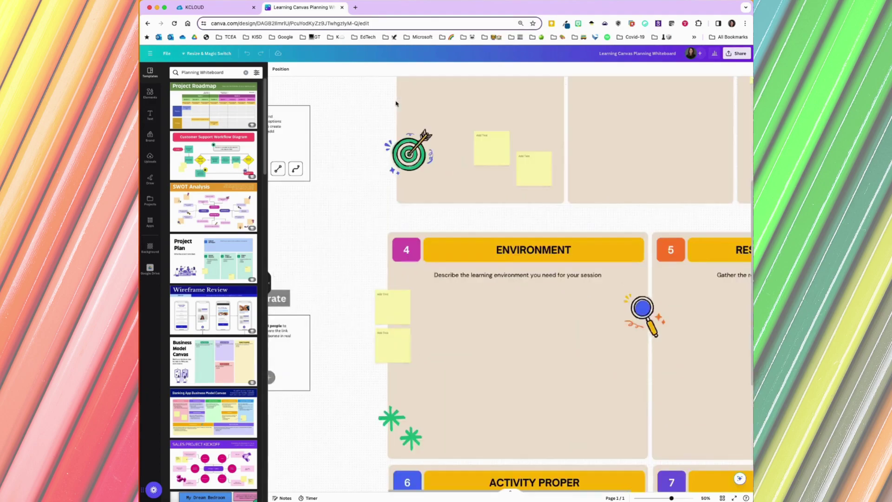
scroll(309, 249, left, 5)
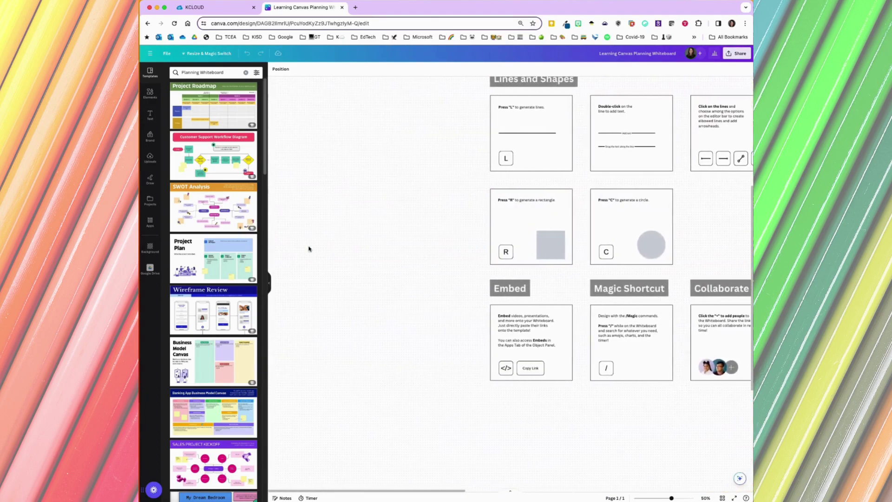
scroll(309, 248, up, 5)
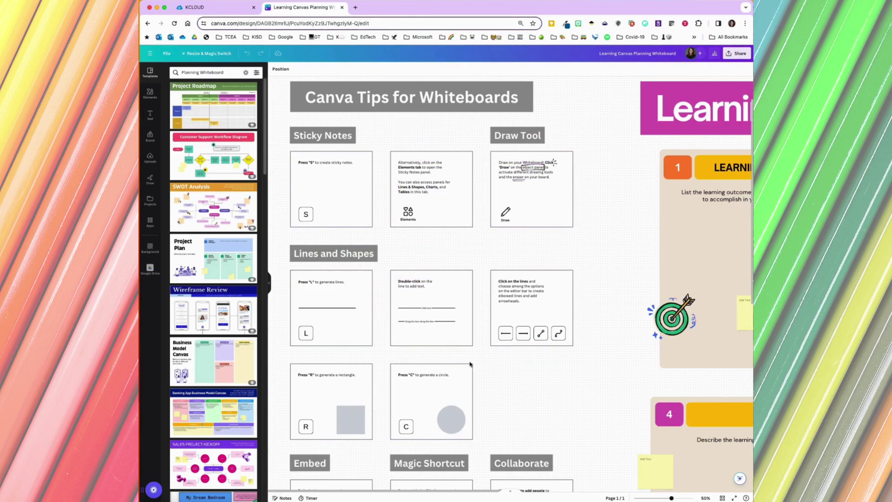
scroll(470, 365, right, 10)
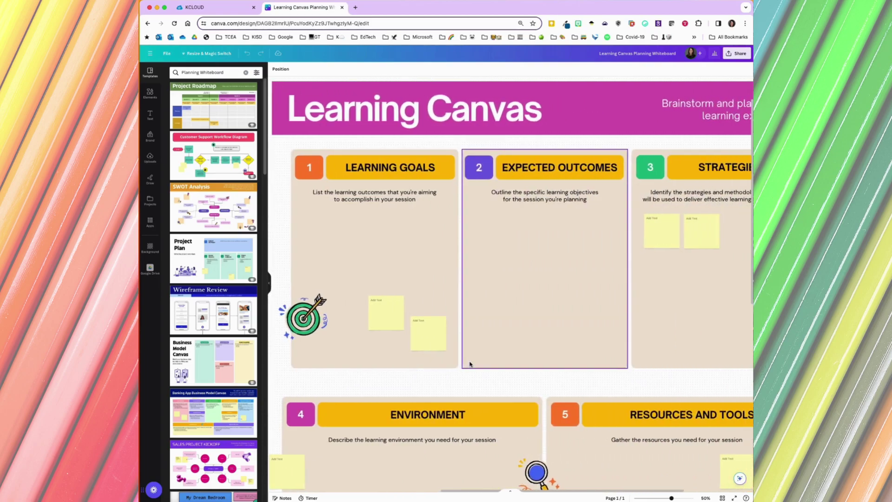
scroll(469, 365, down, 5)
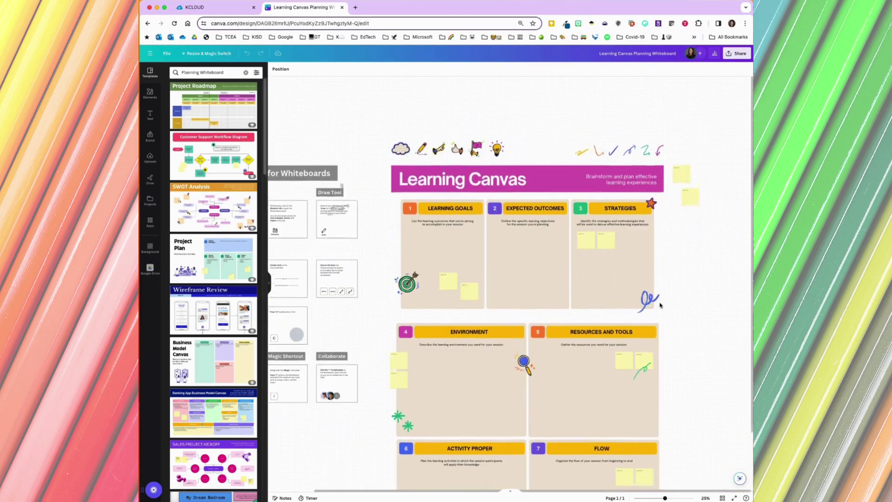
scroll(659, 305, down, 3)
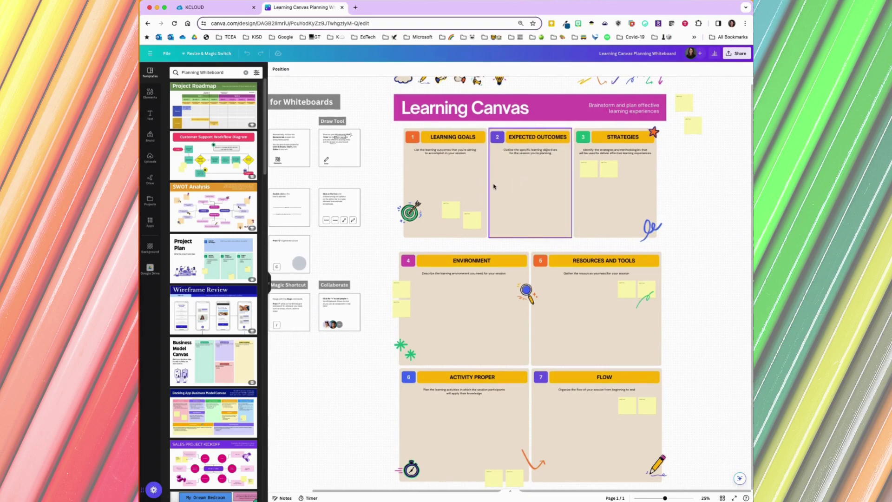
scroll(493, 186, up, 1)
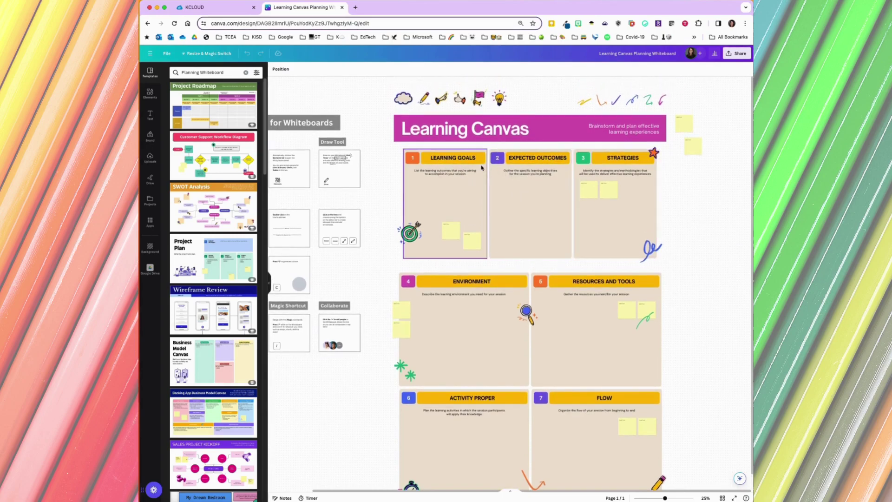
scroll(557, 309, up, 1)
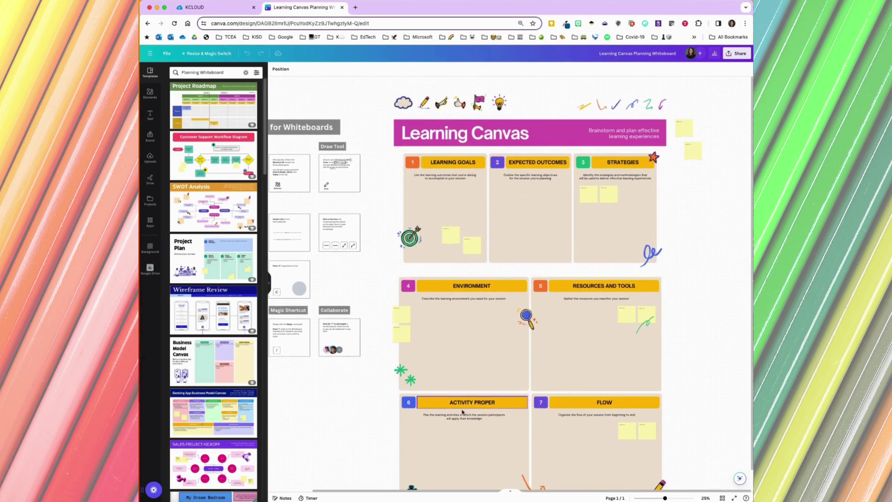
scroll(579, 434, down, 1)
scroll(580, 434, left, 1)
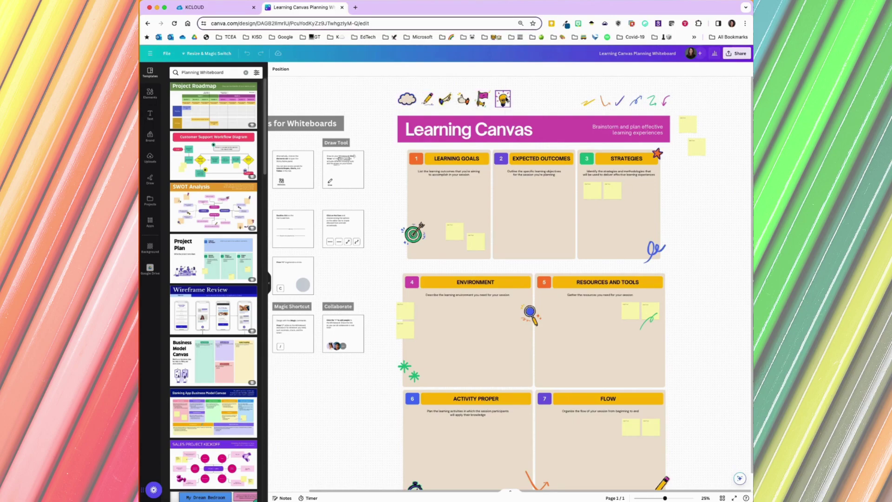
Try moving the lightbulb and yellow arrow stickers, then return them to the top doodle row.
drag(503, 99, 483, 227)
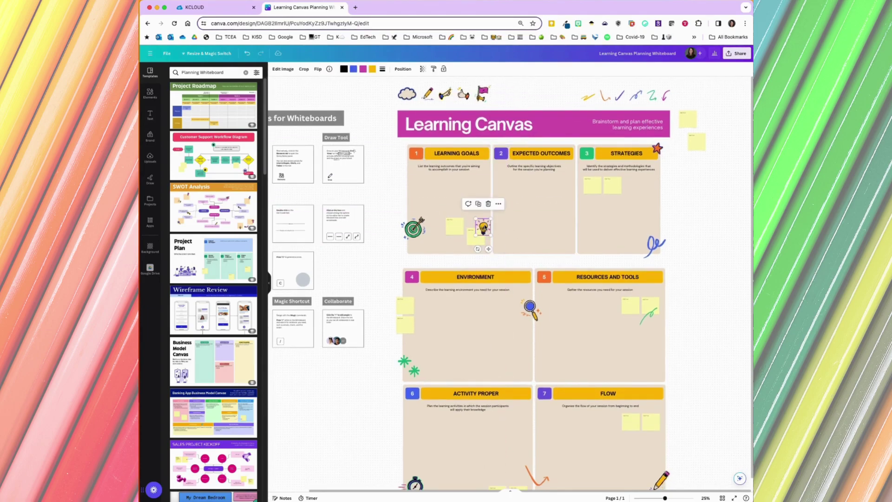
key(super+z)
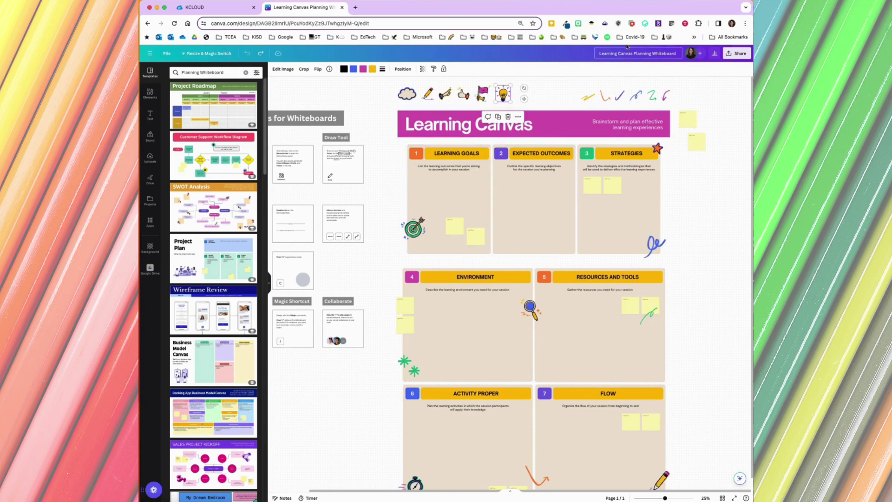
drag(592, 95, 568, 138)
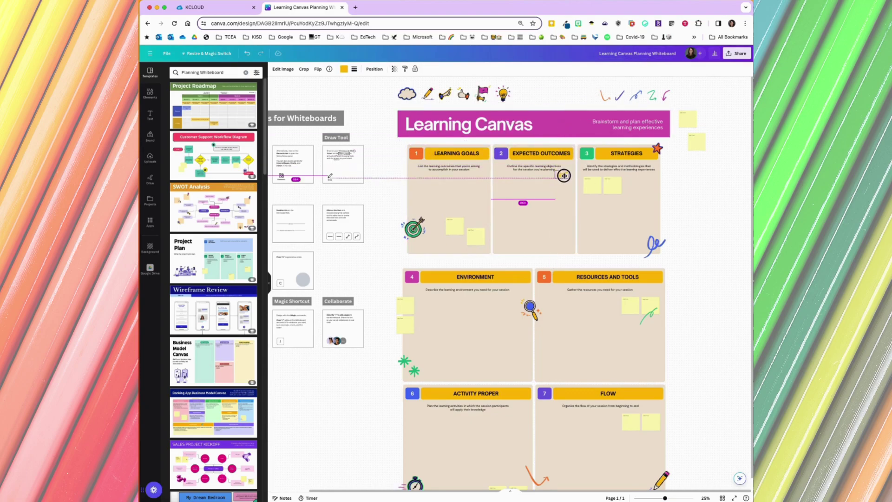
mouse_move(564, 176)
mouse_down()
mouse_move(543, 100)
mouse_move(589, 88)
mouse_move(591, 96)
mouse_up()
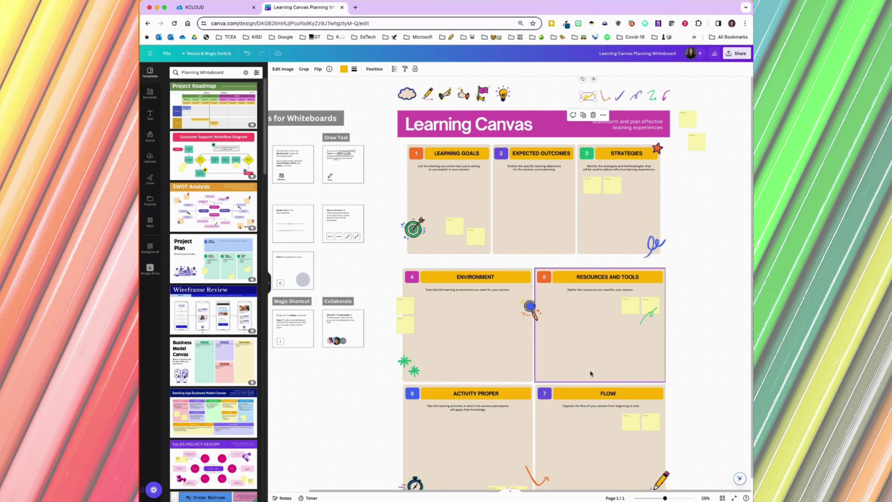
Delete the FLOW box, its yellow header, the purple 7 badge and the two Activity Proper sticky notes.
click(579, 403)
key(Delete)
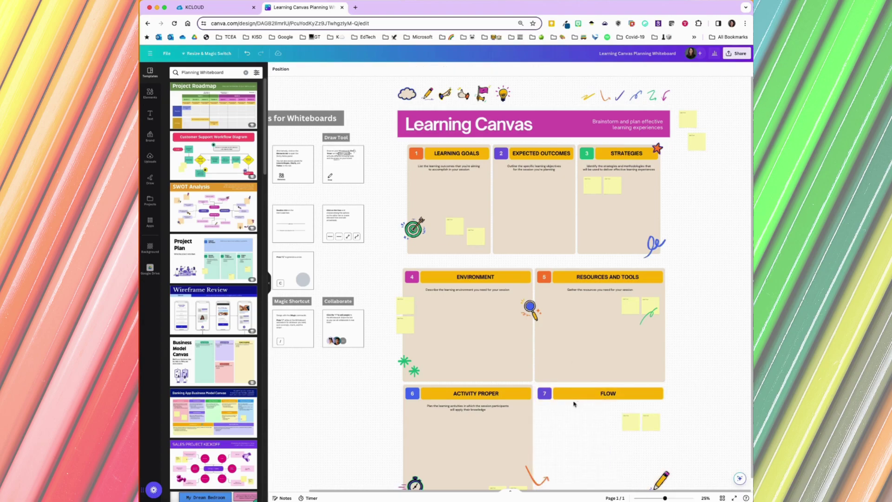
click(556, 398)
key(Delete)
click(547, 394)
key(Delete)
click(630, 422)
shift+click(651, 421)
key(Delete)
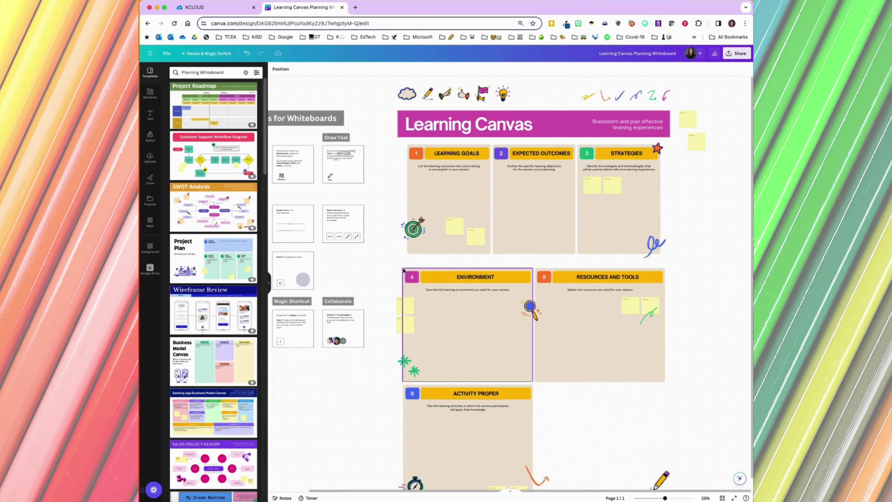
Delete the Environment, Resources and Activity Proper sections together.
drag(394, 261, 683, 466)
key(Delete)
scroll(519, 338, up, 3)
scroll(516, 337, right, 4)
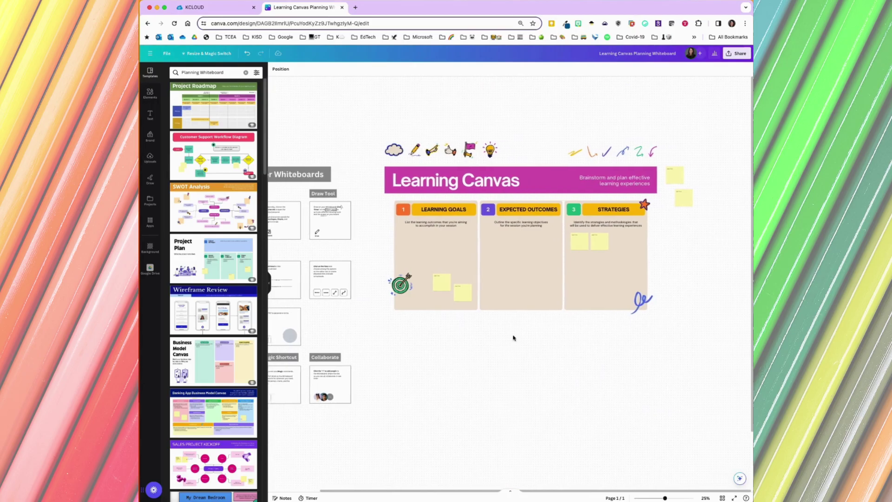
scroll(513, 333, up, 3)
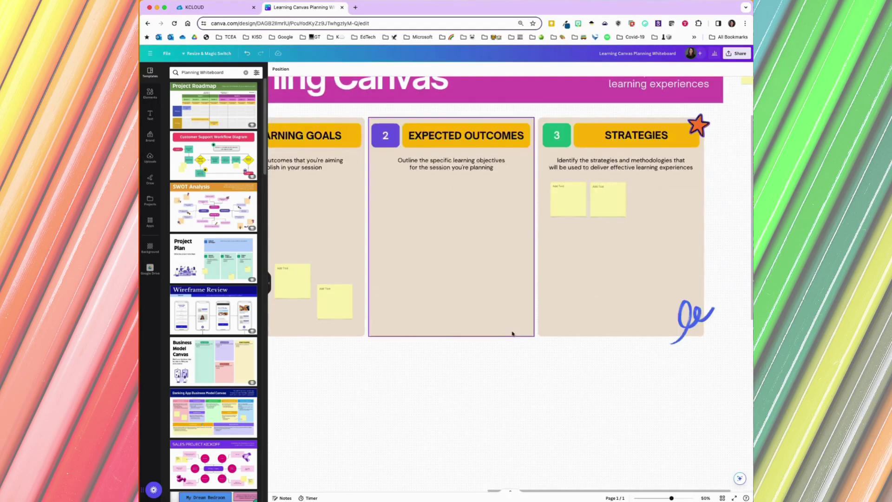
scroll(478, 403, left, 3)
scroll(478, 402, up, 2)
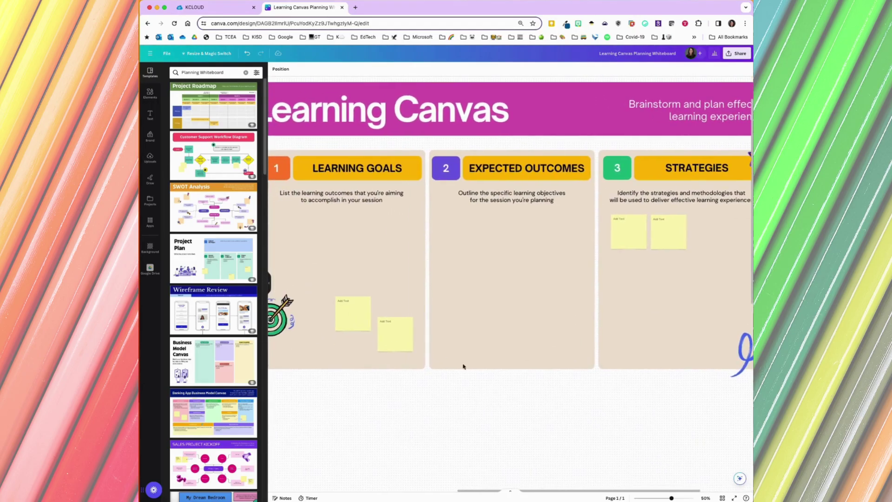
Retitle the board from Learning Canvas to 'Faculty Meeting 8/22'.
scroll(448, 333, left, 2)
click(353, 109)
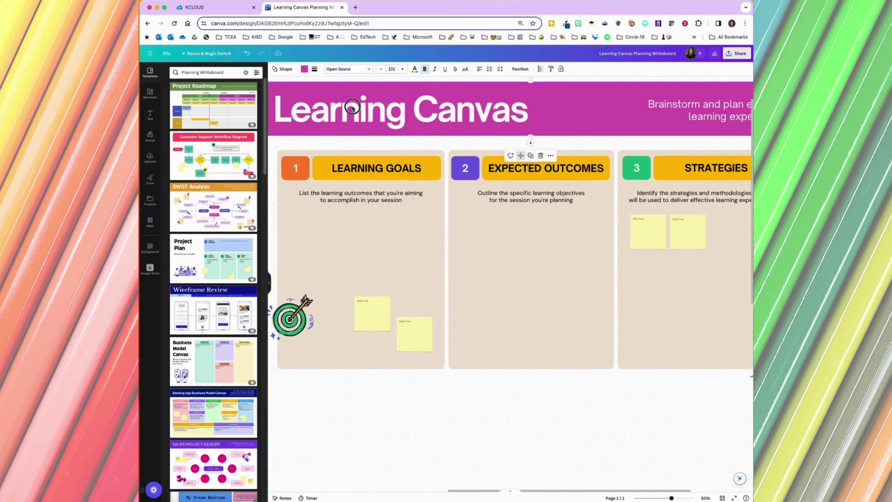
drag(528, 110, 274, 115)
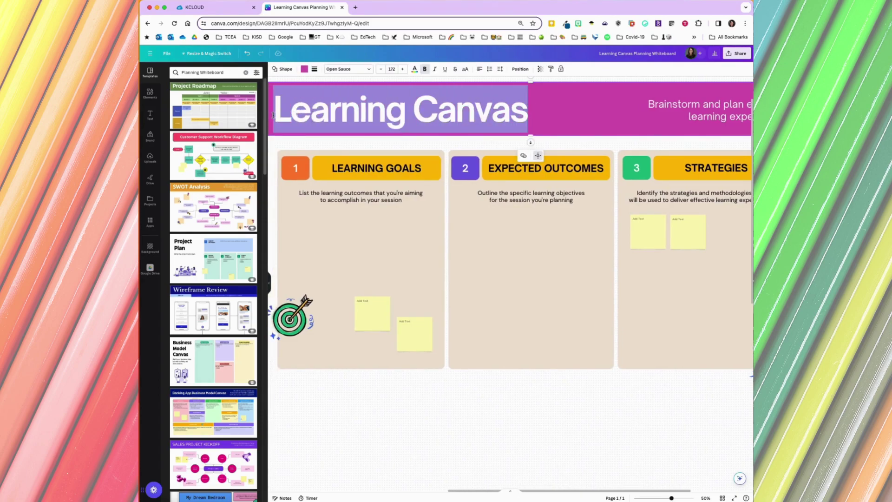
text(Facult)
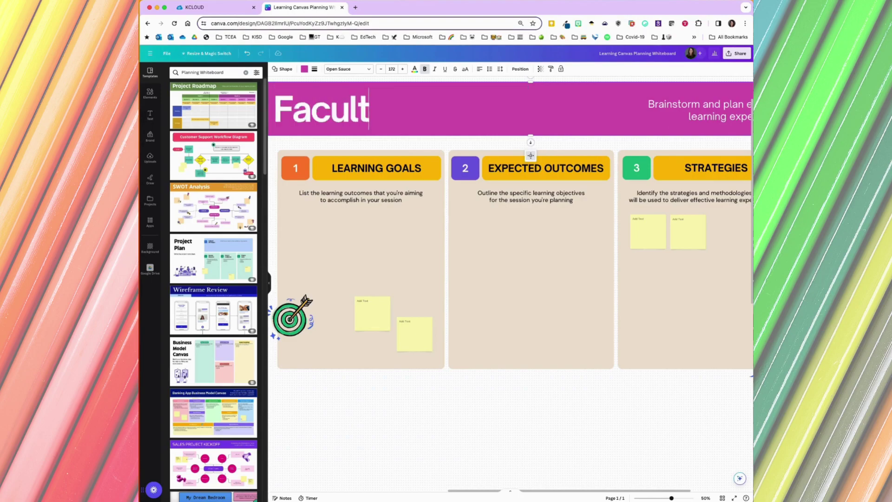
text(y Meeting)
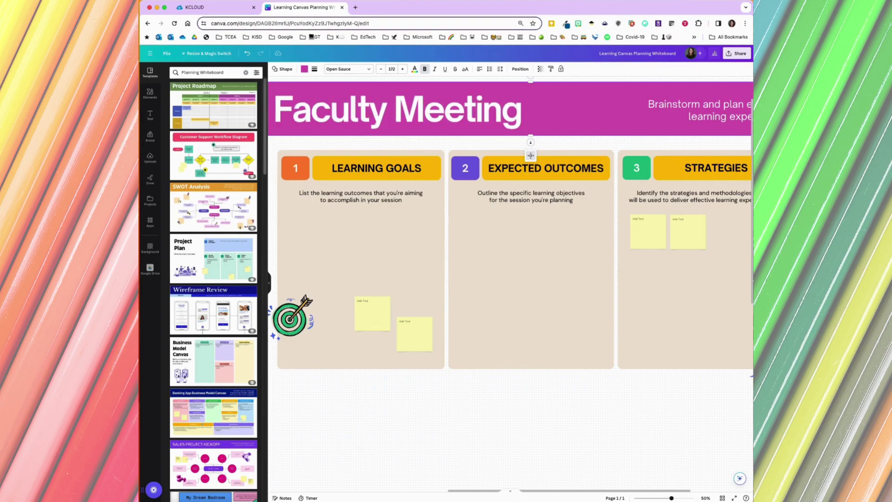
text( 8/)
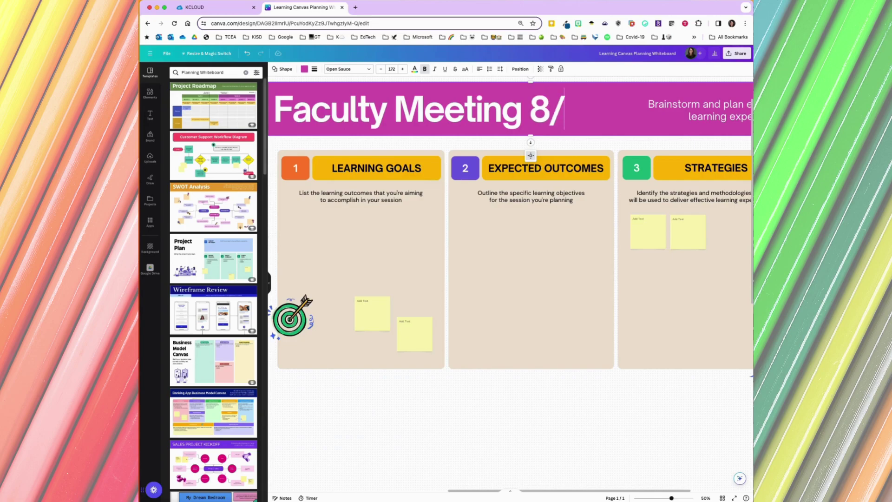
text(22)
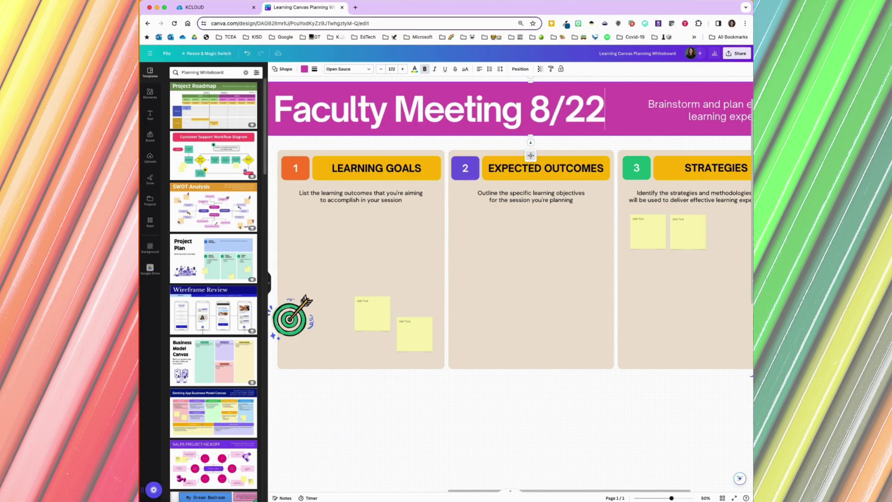
Rename the LEARNING GOALS heading to 'HALL PROCEDURES'.
click(424, 170)
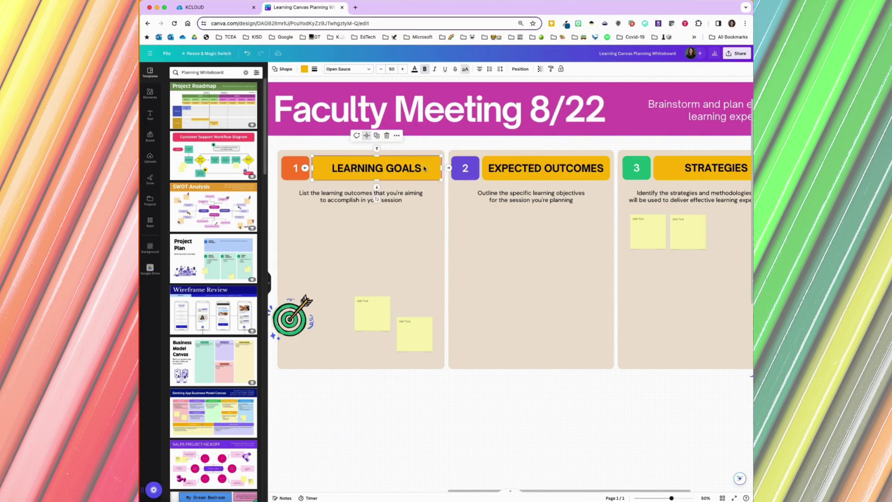
click(423, 169)
drag(424, 169, 334, 168)
text(HALL)
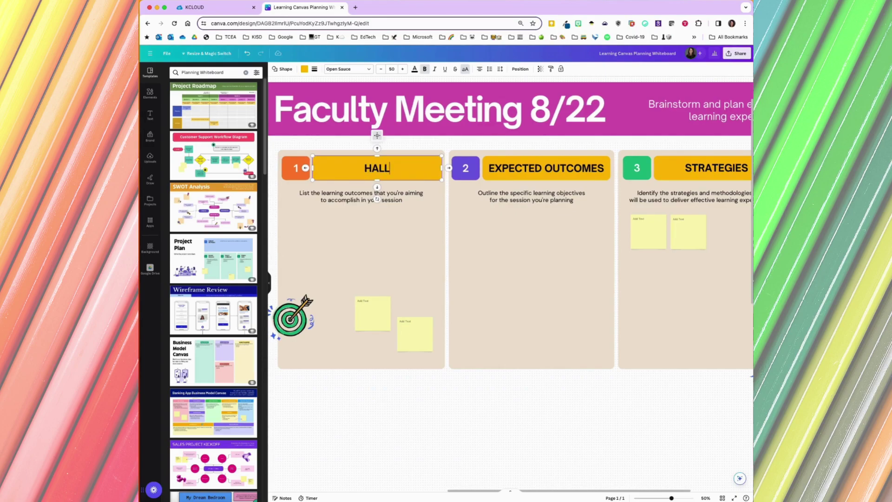
text( PROCE)
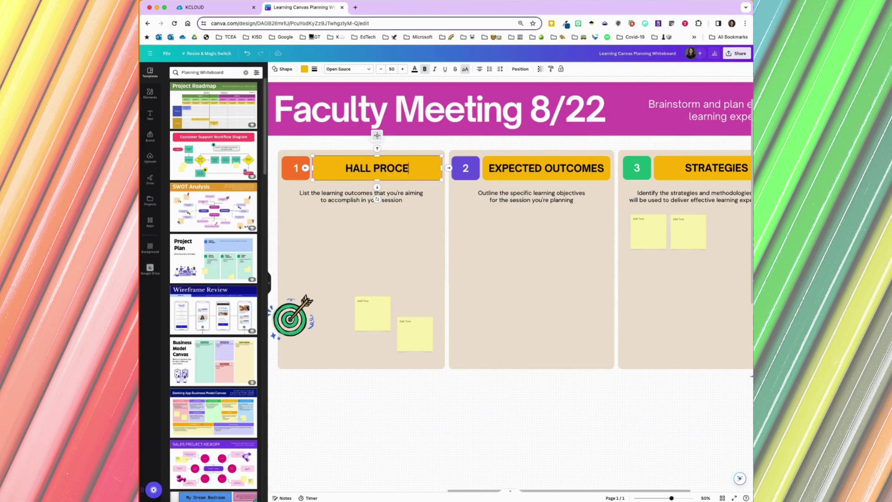
text(DURES)
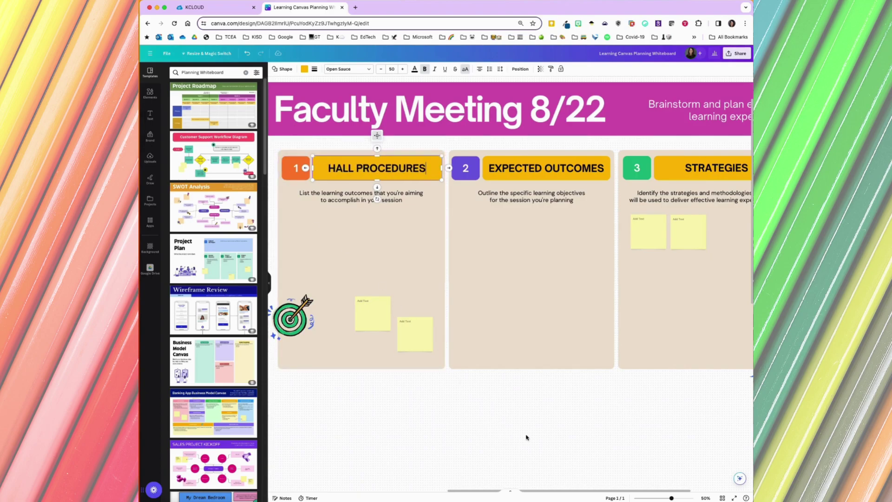
click(526, 437)
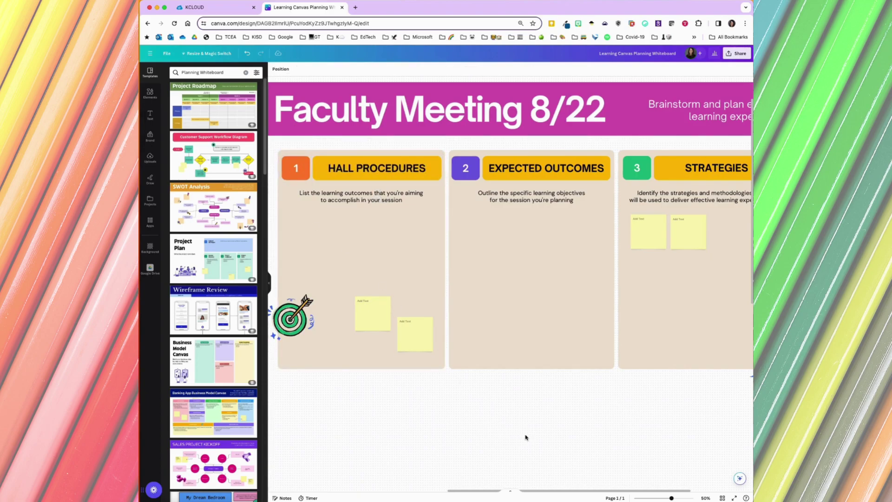
Delete the two yellow sticky notes in HALL PROCEDURES and the two in STRATEGIES.
key(super+minus)
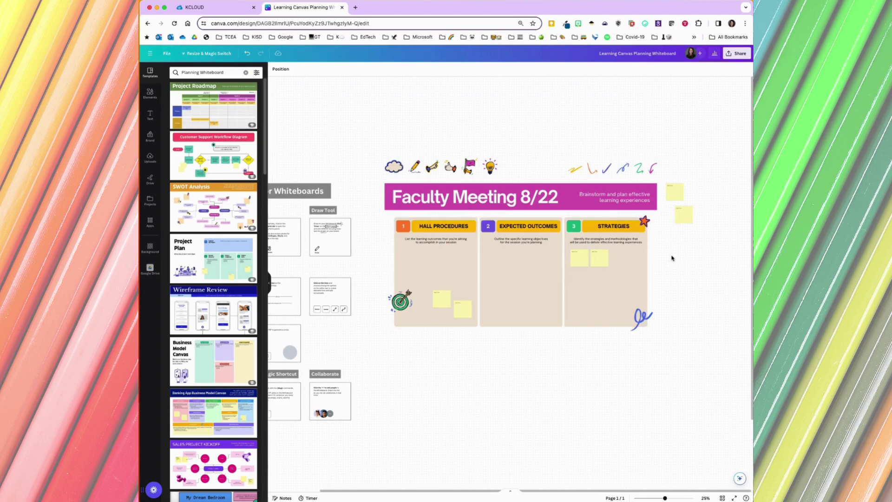
drag(665, 498, 670, 498)
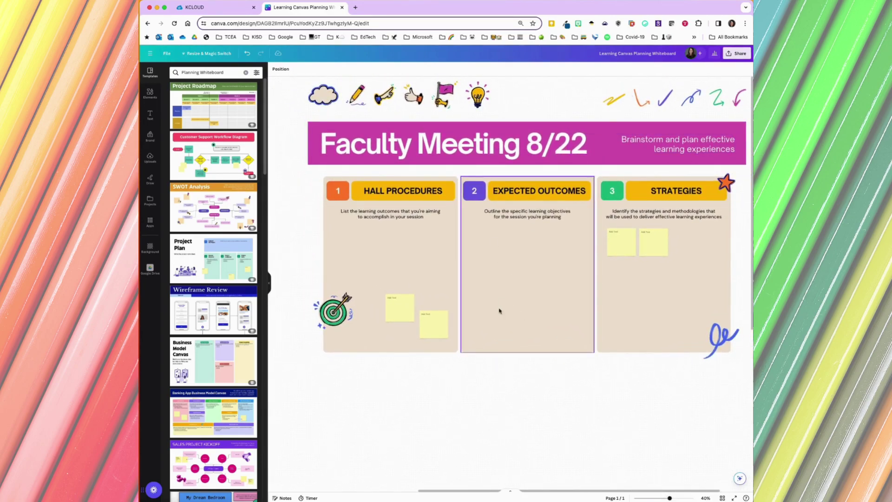
click(431, 327)
key(Delete)
click(405, 308)
key(Delete)
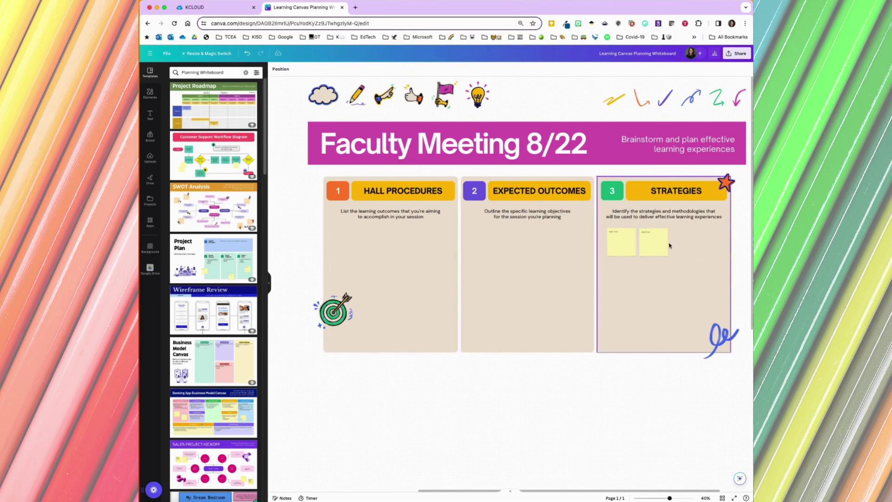
click(653, 242)
key(Delete)
click(624, 241)
key(Delete)
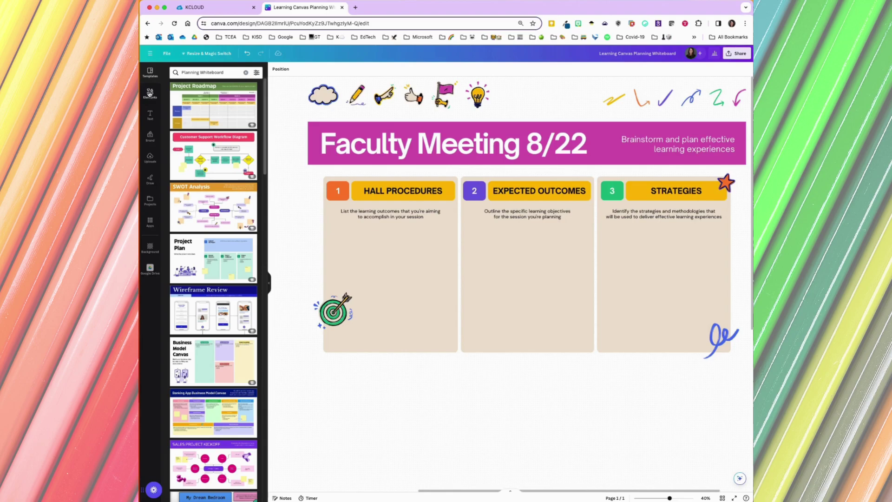
Place a purple sticky note reading 'I think Level 0 in the hall is best practice.' in HALL PROCEDURES.
click(150, 92)
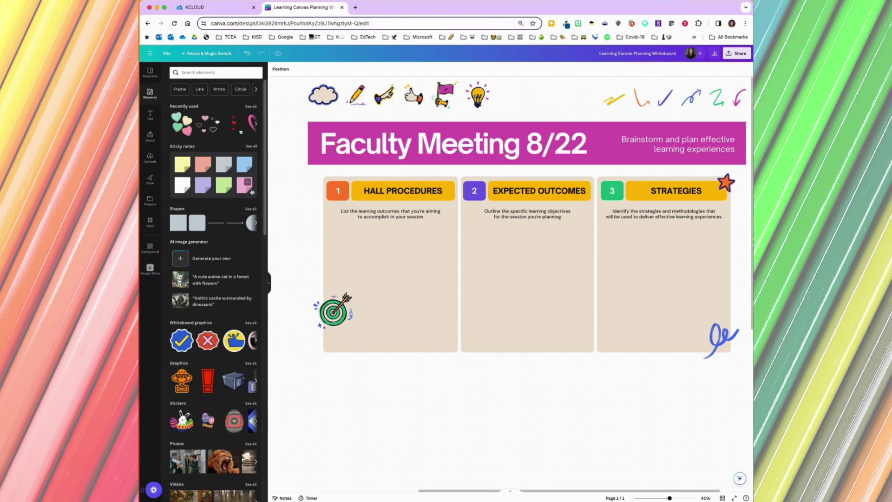
click(203, 185)
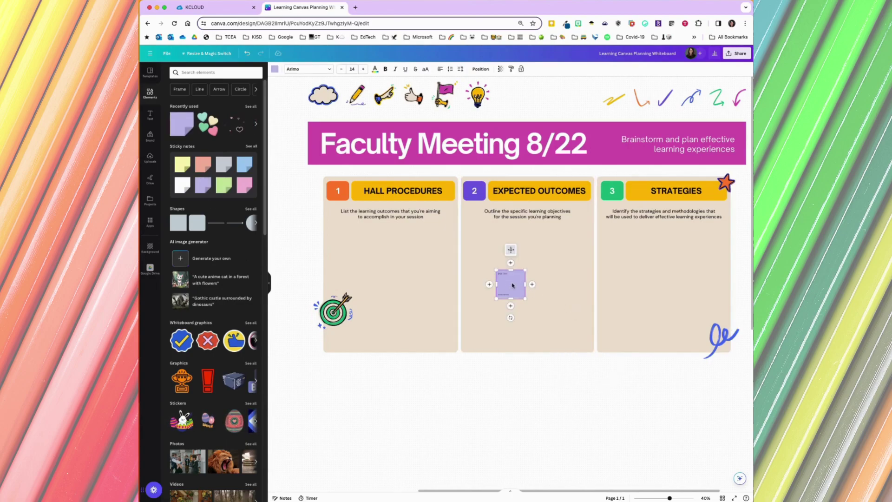
drag(512, 285, 353, 249)
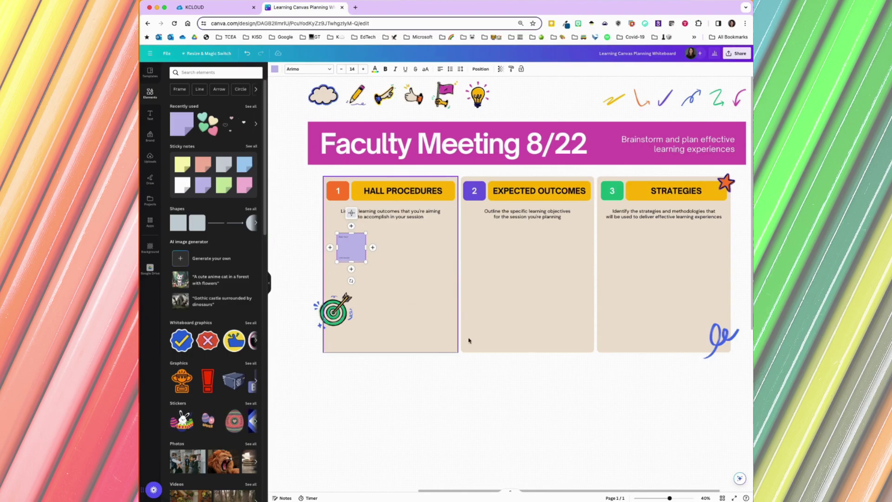
drag(669, 498, 674, 497)
scroll(491, 460, up, 3)
scroll(441, 353, left, 2)
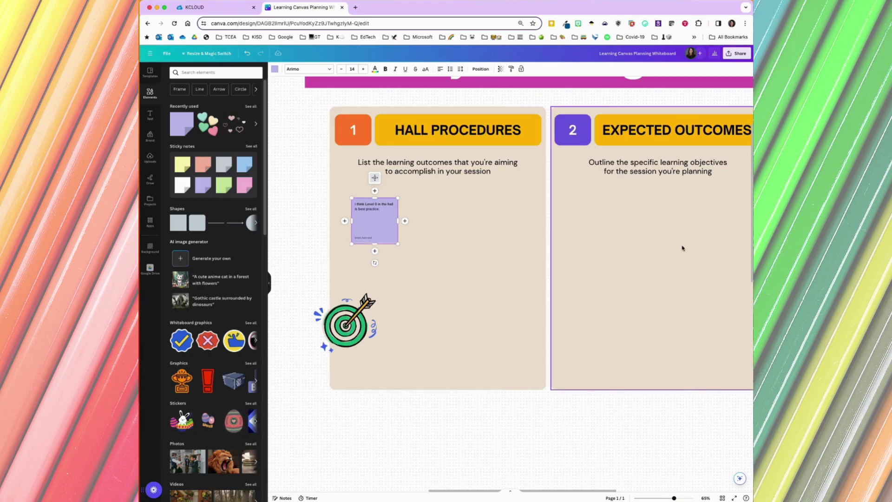
scroll(682, 248, right, 2)
scroll(683, 248, up, 5)
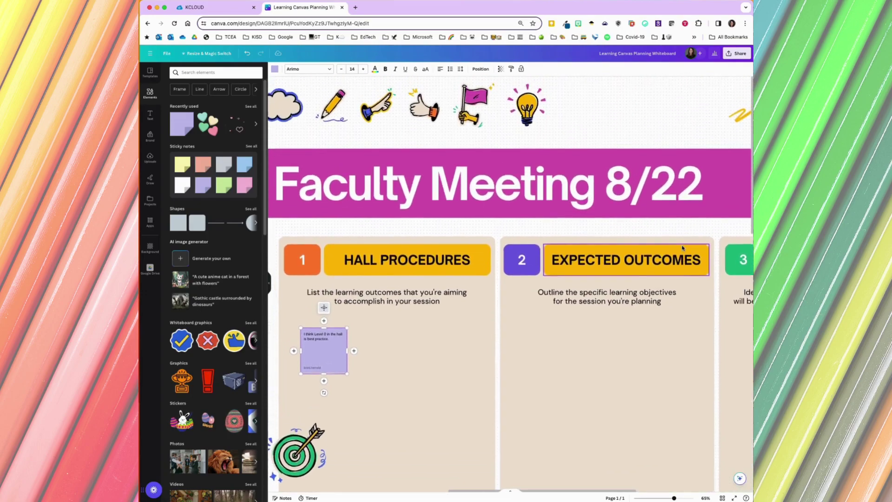
scroll(682, 247, up, 4)
scroll(635, 151, right, 2)
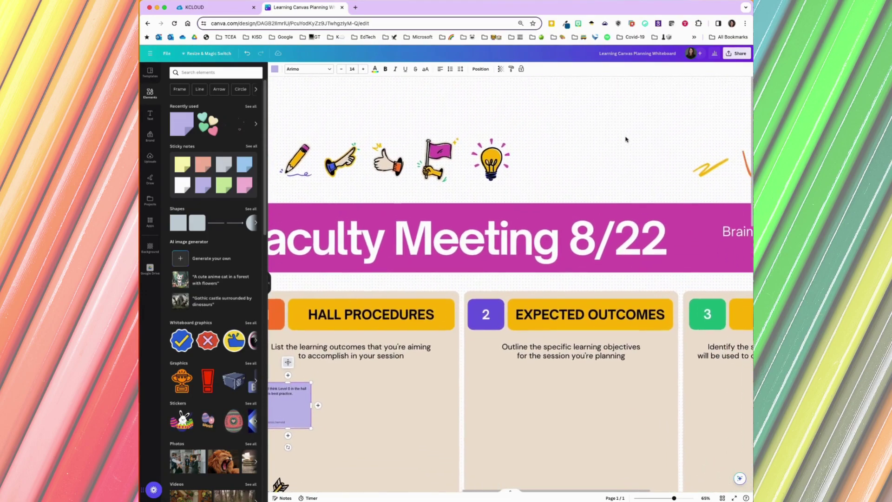
scroll(626, 139, down, 2)
key(super+minus)
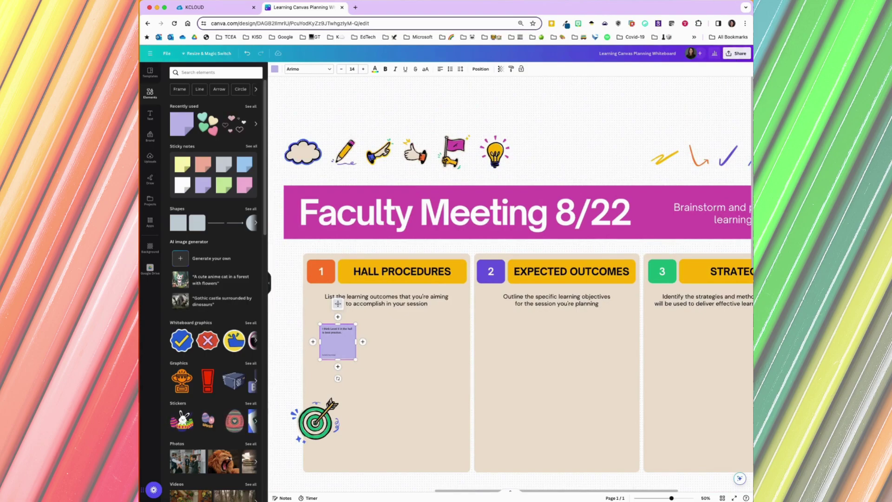
Set the collaboration link to Keller ISD with Can edit access and copy it.
click(730, 54)
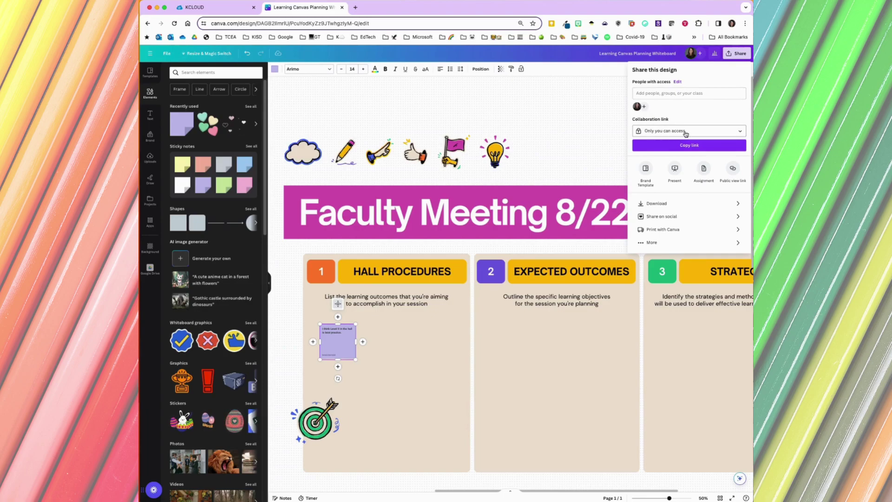
click(740, 133)
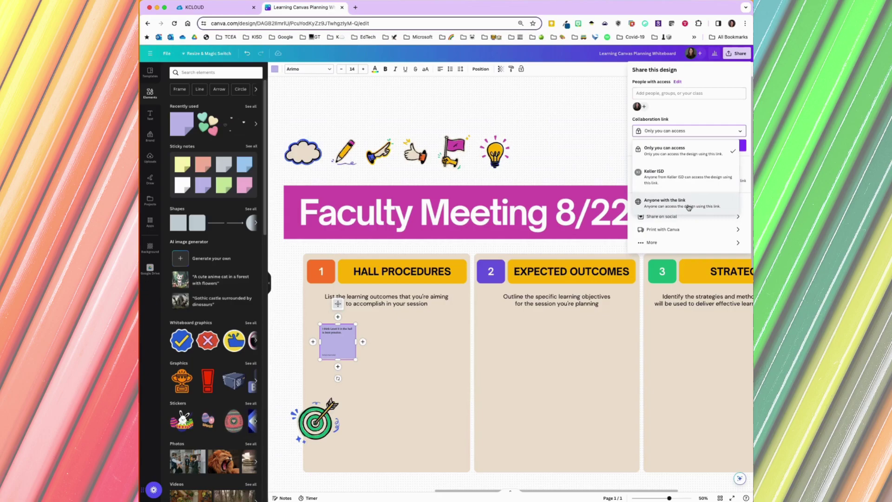
click(658, 178)
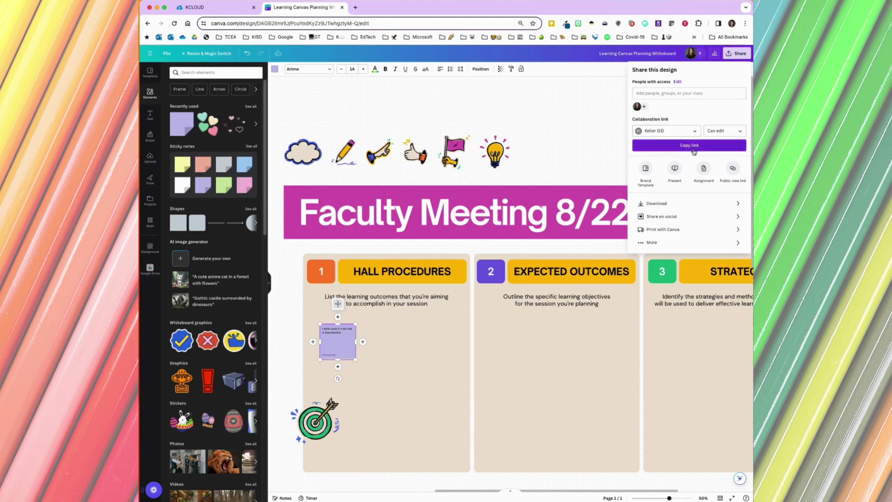
click(691, 146)
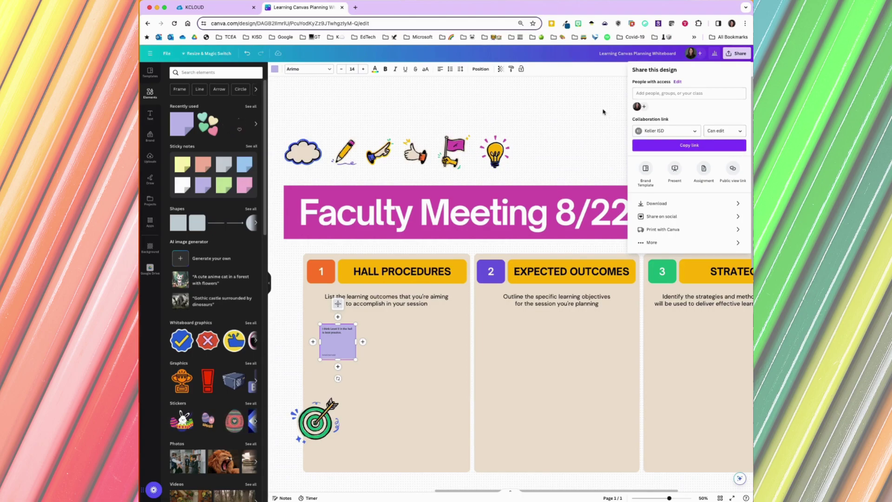
click(603, 112)
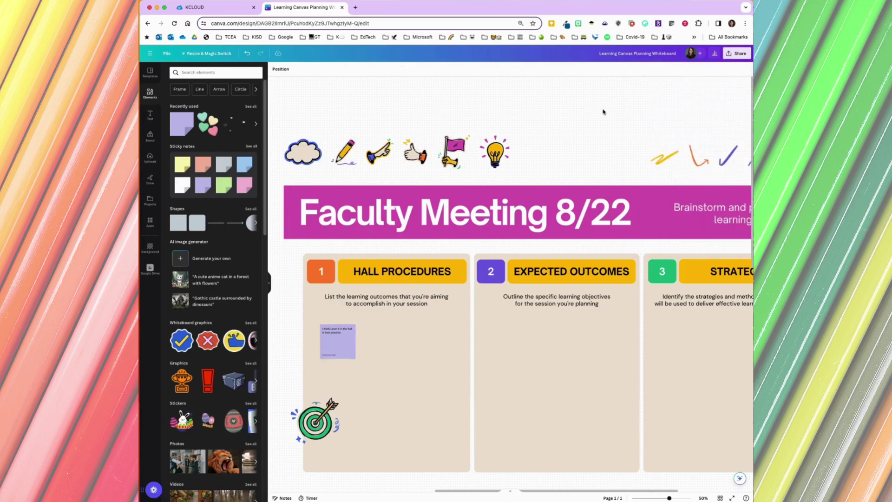